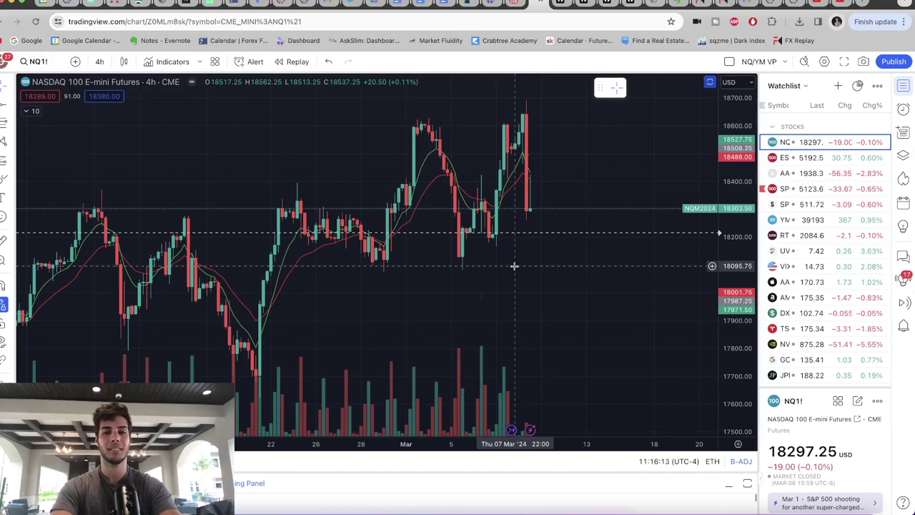
- Pan the NQ1! 4h chart around to show higher prices and the early-March candles
{"action": "scroll", "coordinate": [543, 279], "scroll_direction": "left", "scroll_amount": 3}
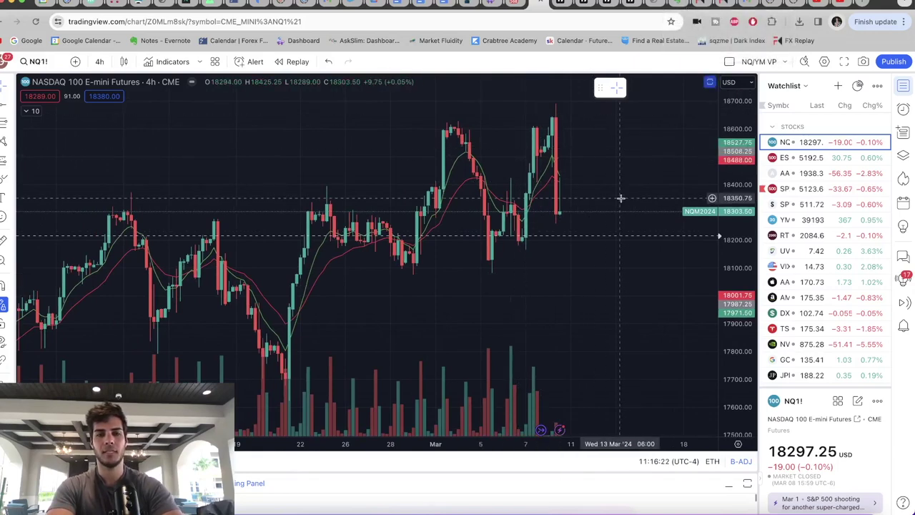
{"action": "left_click_drag", "start_coordinate": [619, 198], "coordinate": [543, 222]}
{"action": "scroll", "coordinate": [562, 211], "scroll_direction": "left", "scroll_amount": 2}
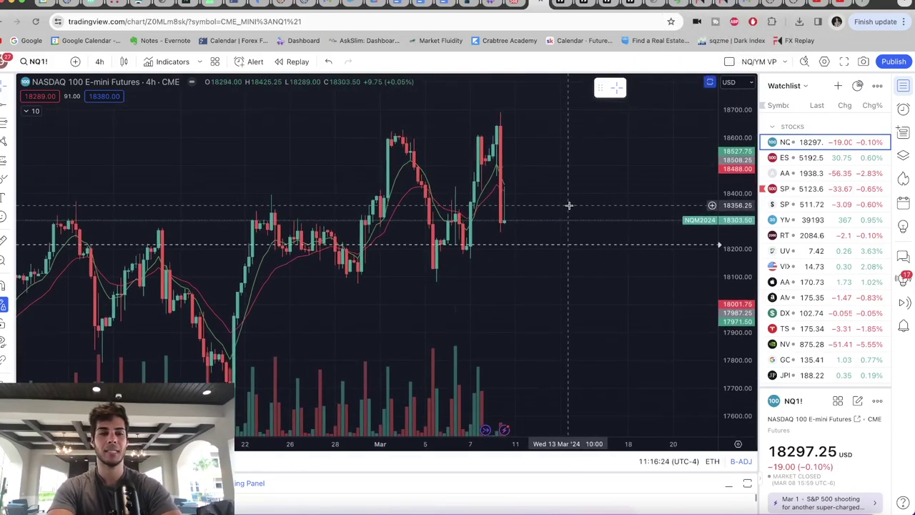
{"action": "scroll", "coordinate": [469, 257], "scroll_direction": "right", "scroll_amount": 2}
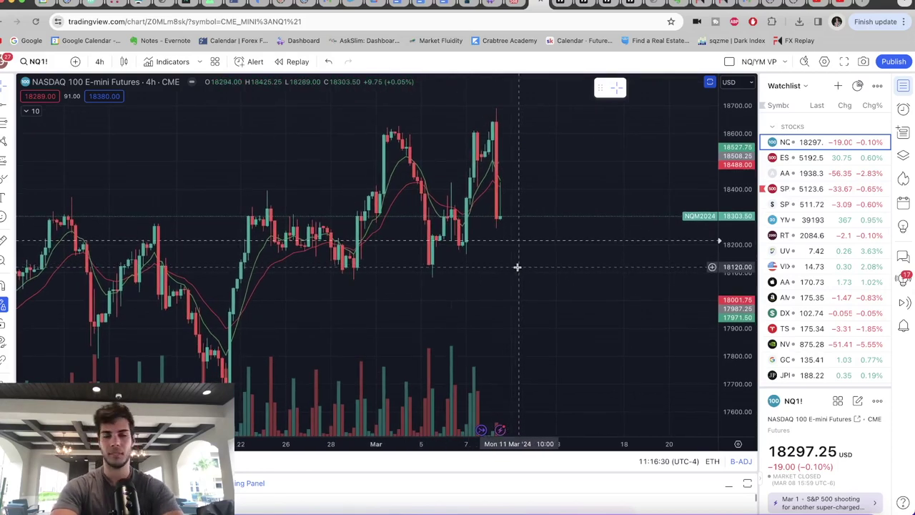
{"action": "scroll", "coordinate": [527, 275], "scroll_direction": "right", "scroll_amount": 2}
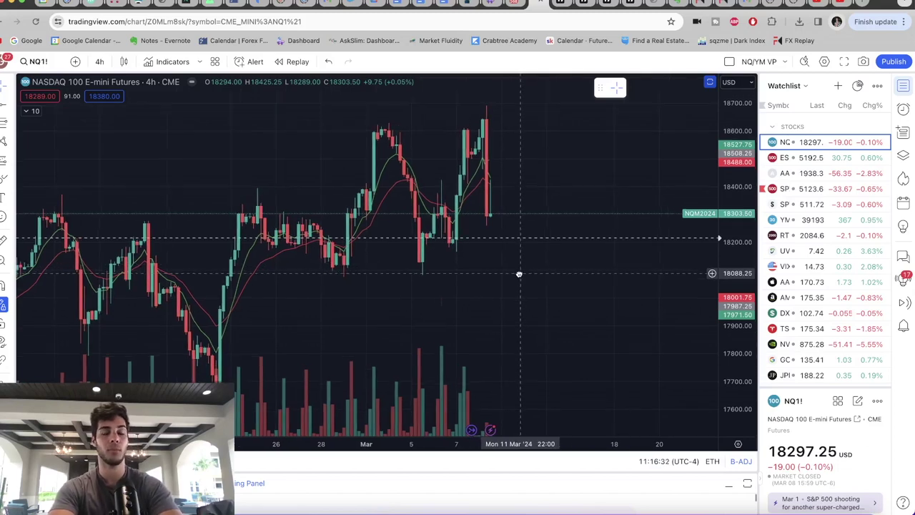
{"action": "scroll", "coordinate": [529, 272], "scroll_direction": "left", "scroll_amount": 3}
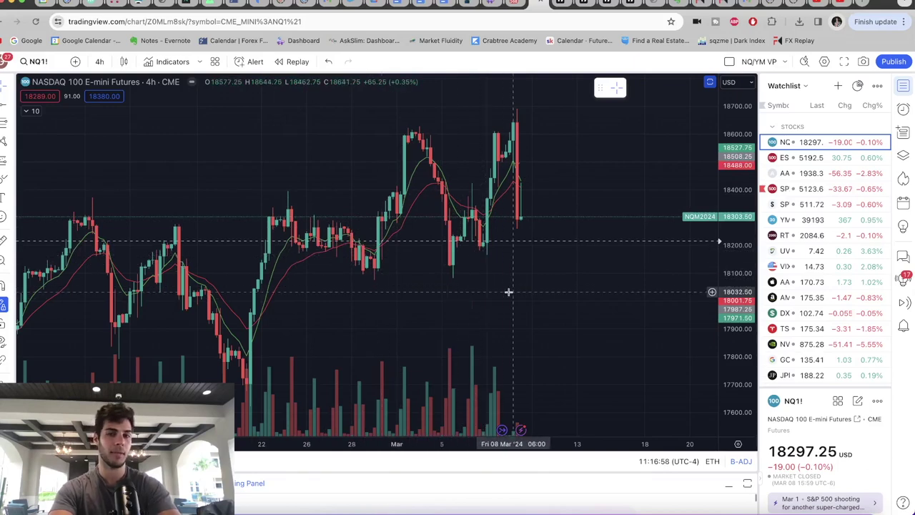
{"action": "left_click_drag", "start_coordinate": [480, 289], "coordinate": [465, 294]}
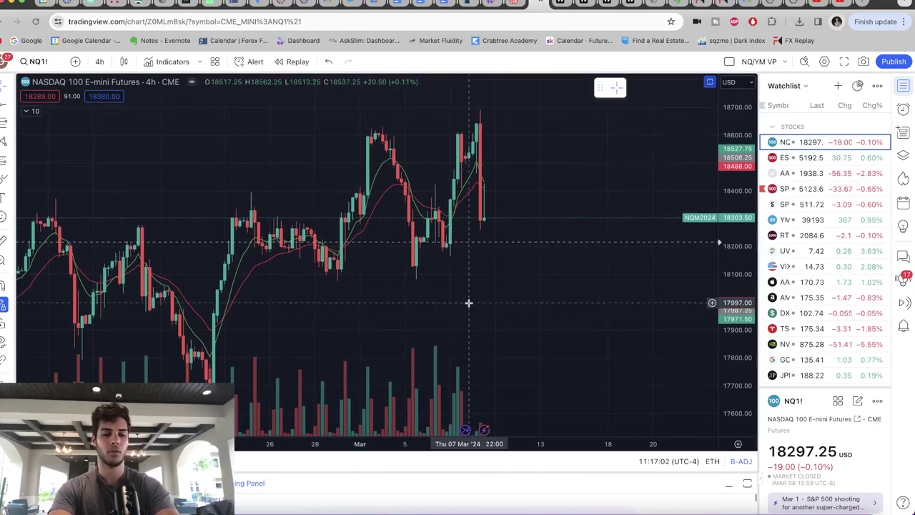
{"action": "left_click_drag", "start_coordinate": [450, 296], "coordinate": [436, 294]}
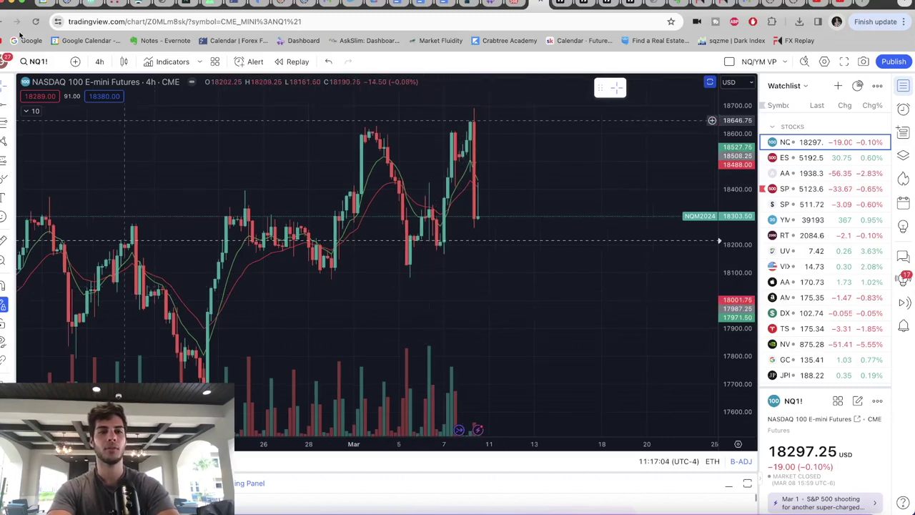
{"action": "left_click_drag", "start_coordinate": [536, 272], "coordinate": [453, 307]}
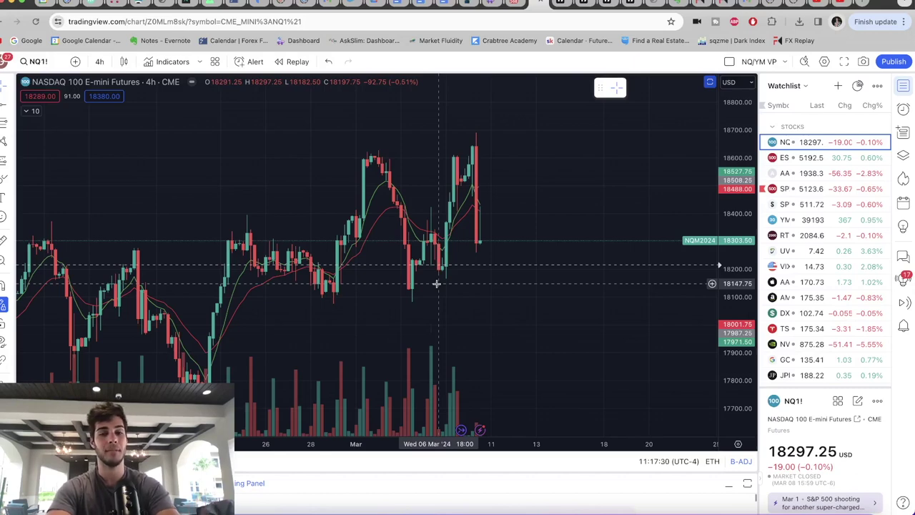
{"action": "left_click_drag", "start_coordinate": [435, 279], "coordinate": [467, 284]}
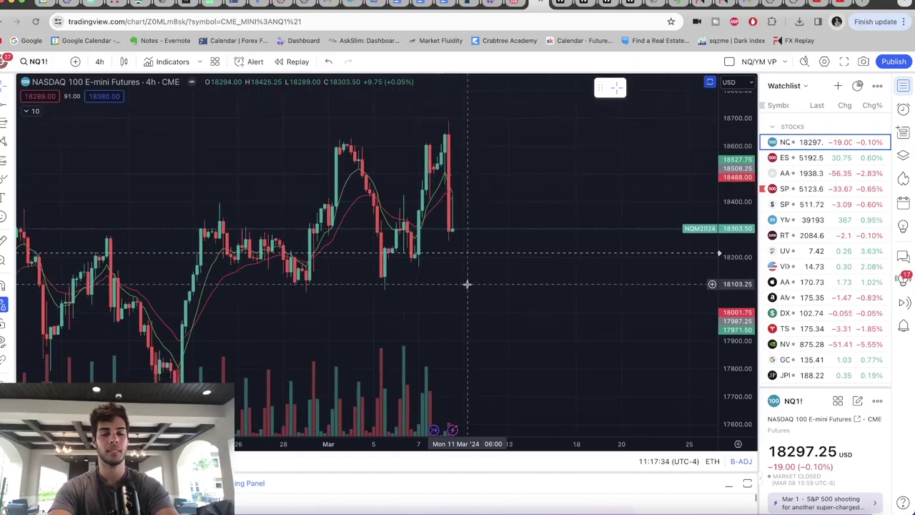
- Undo a stray short-position tool near 06 Mar, then pan back into late February
{"action": "left_click", "coordinate": [402, 323]}
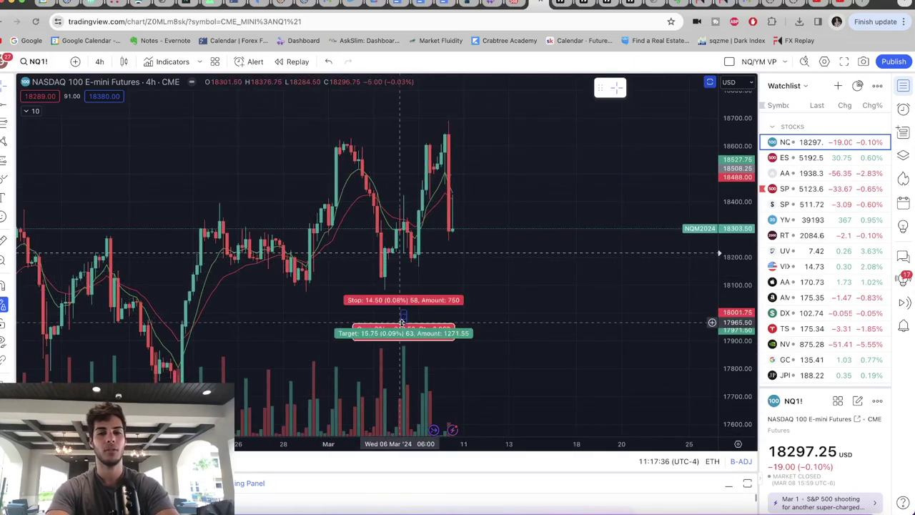
{"action": "key", "text": "ctrl+z"}
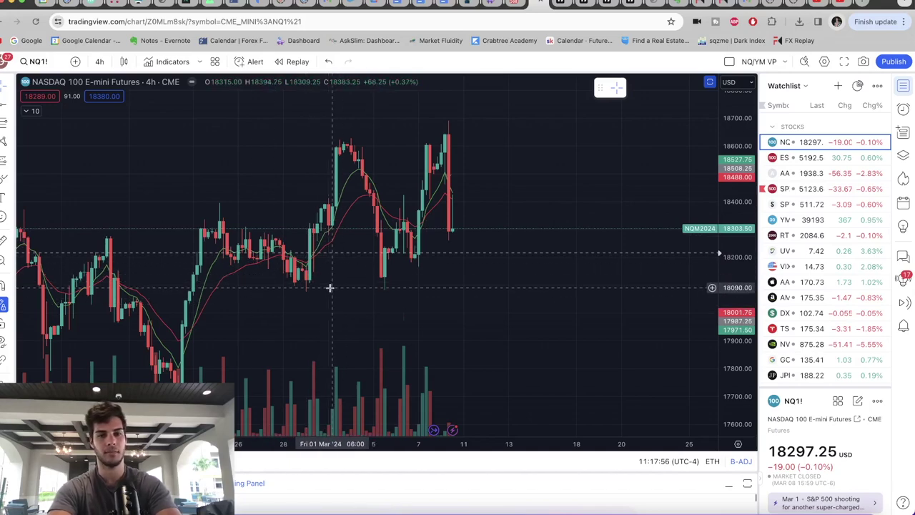
{"action": "left_click_drag", "start_coordinate": [330, 288], "coordinate": [357, 286]}
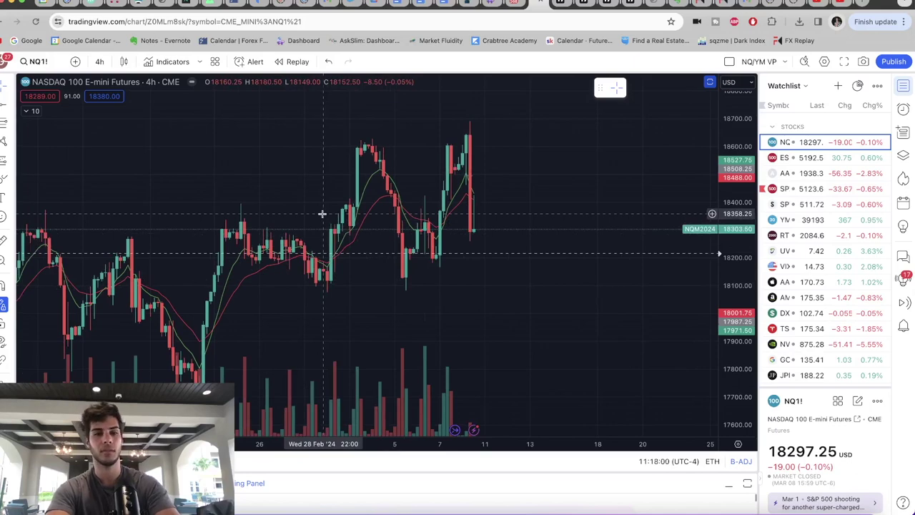
{"action": "left_click_drag", "start_coordinate": [320, 295], "coordinate": [402, 308]}
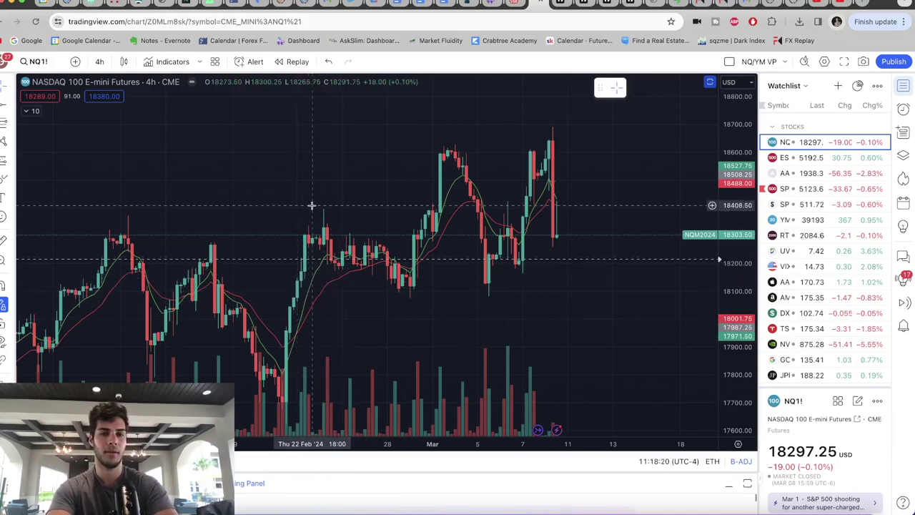
- Draw a long position at the late-February EMA cross with a 165.75 target, 87.50 stop and shortened duration
{"action": "left_click", "coordinate": [9, 166]}
{"action": "left_click", "coordinate": [23, 172]}
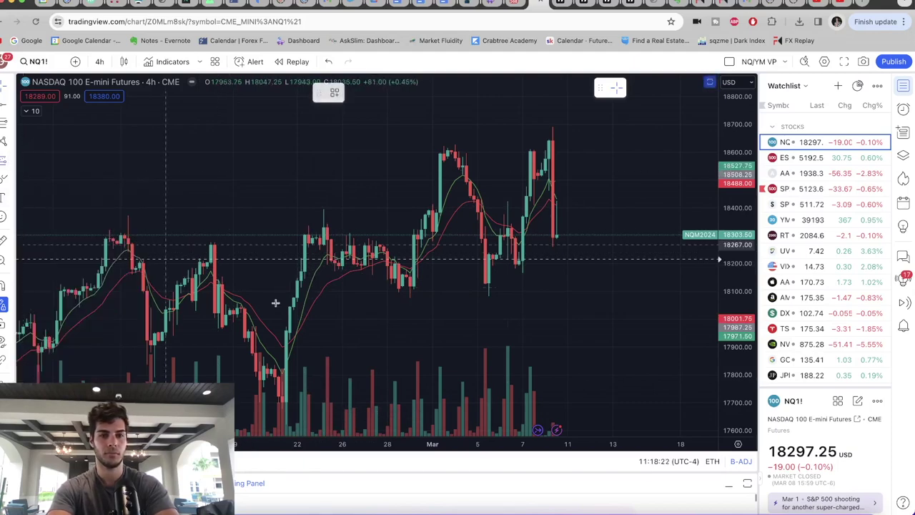
{"action": "left_click", "coordinate": [328, 255]}
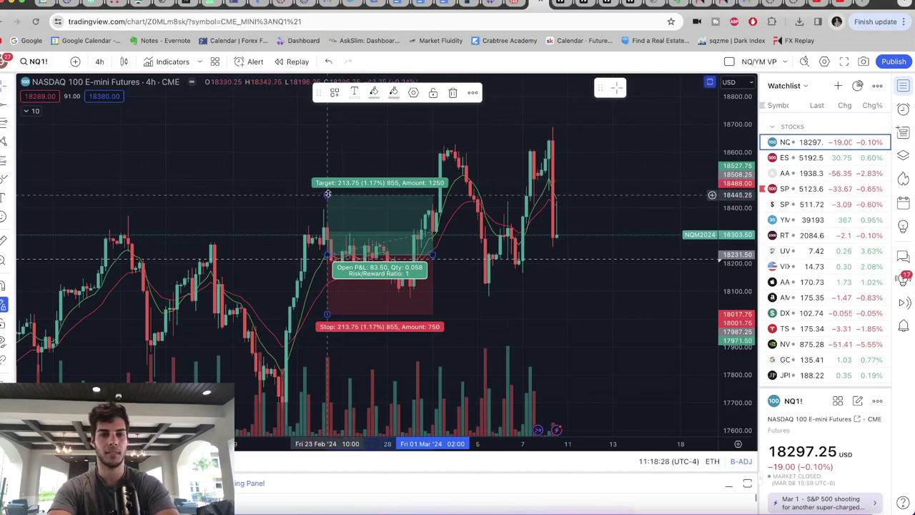
{"action": "left_click_drag", "start_coordinate": [327, 194], "coordinate": [332, 208]}
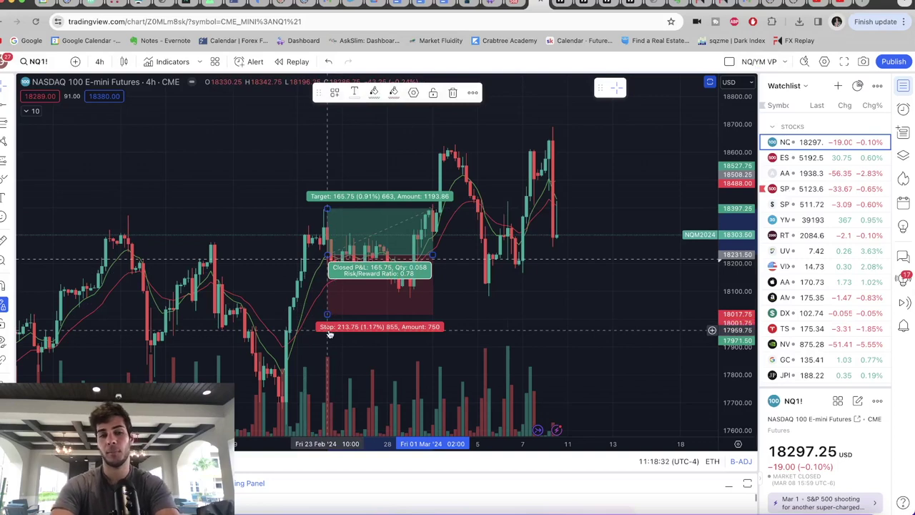
{"action": "left_click_drag", "start_coordinate": [329, 315], "coordinate": [328, 279]}
{"action": "mouse_move", "coordinate": [433, 255]}
{"action": "left_mouse_down"}
{"action": "mouse_move", "coordinate": [364, 253]}
{"action": "mouse_move", "coordinate": [394, 254]}
{"action": "left_mouse_up"}
{"action": "left_click", "coordinate": [383, 312]}
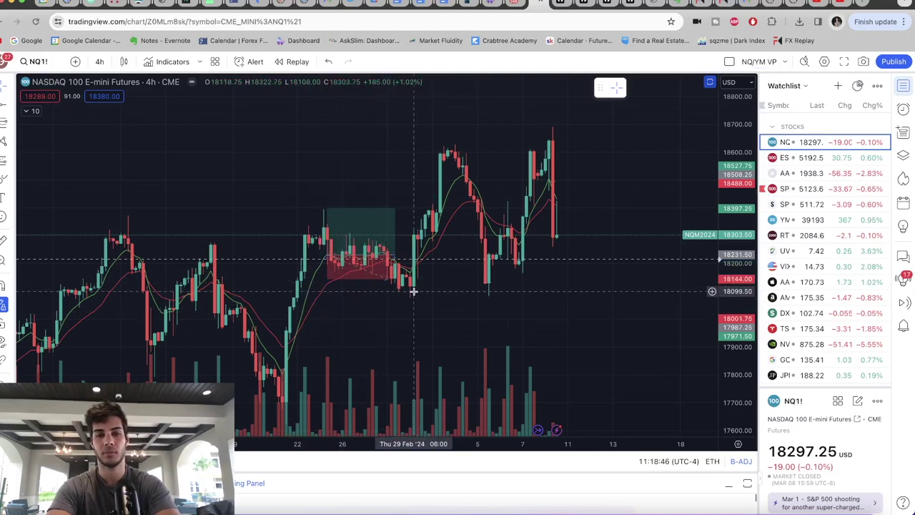
- Draw a long position at the 29 Feb candle and set target 121.00, stop 83.75 for 1.44 risk/reward
{"action": "left_click", "coordinate": [12, 163]}
{"action": "left_click", "coordinate": [43, 174]}
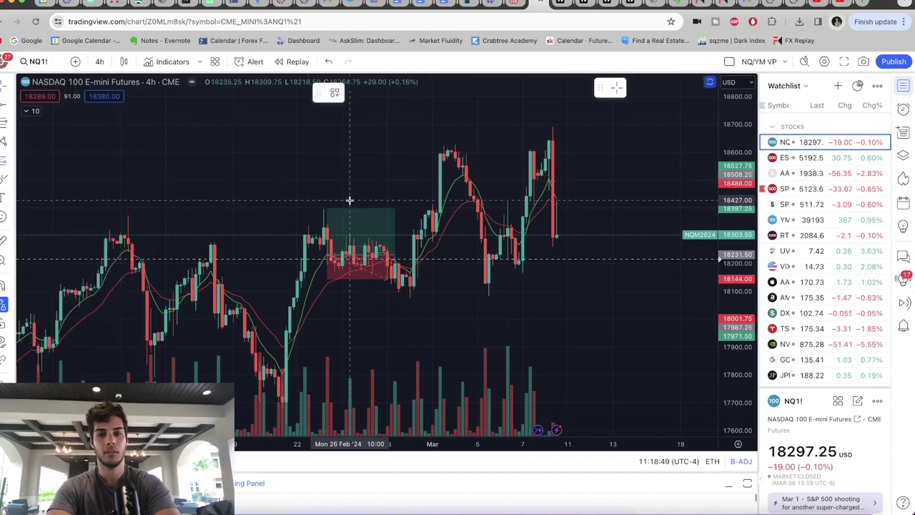
{"action": "left_click", "coordinate": [416, 263]}
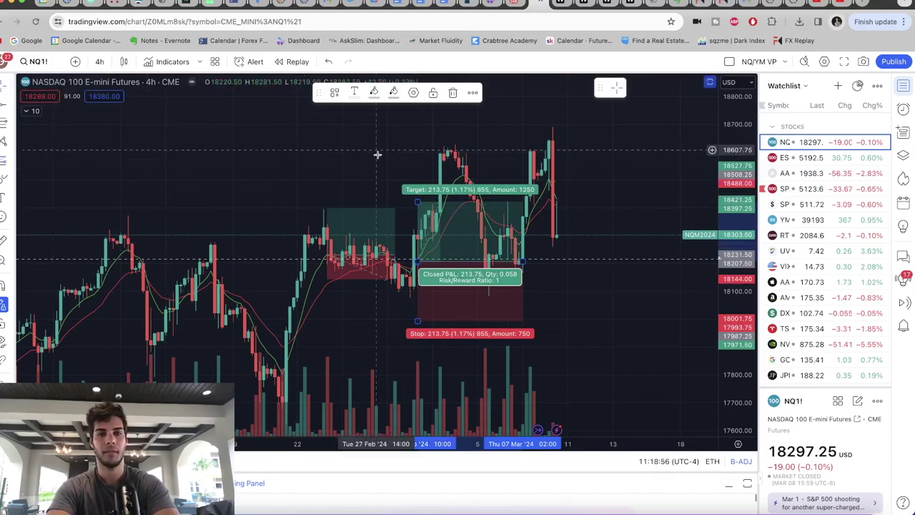
{"action": "left_click_drag", "start_coordinate": [417, 201], "coordinate": [420, 229]}
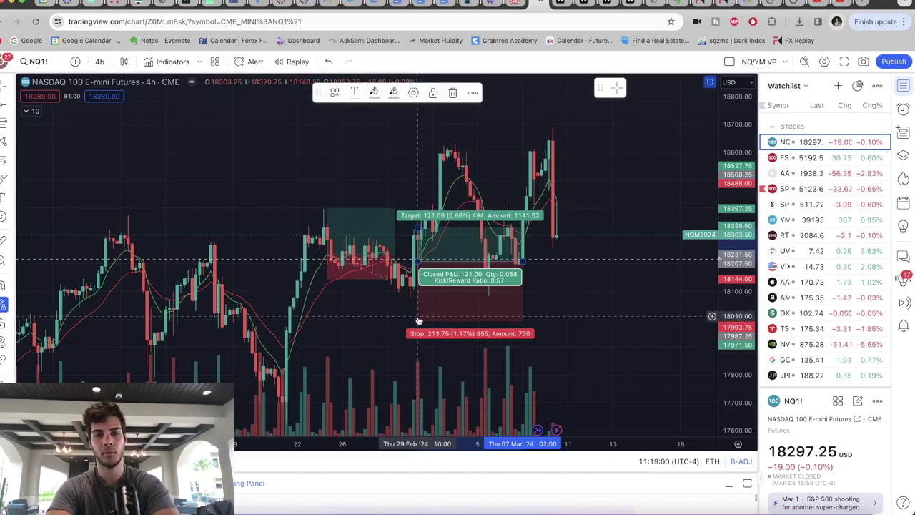
{"action": "left_click_drag", "start_coordinate": [418, 317], "coordinate": [418, 287]}
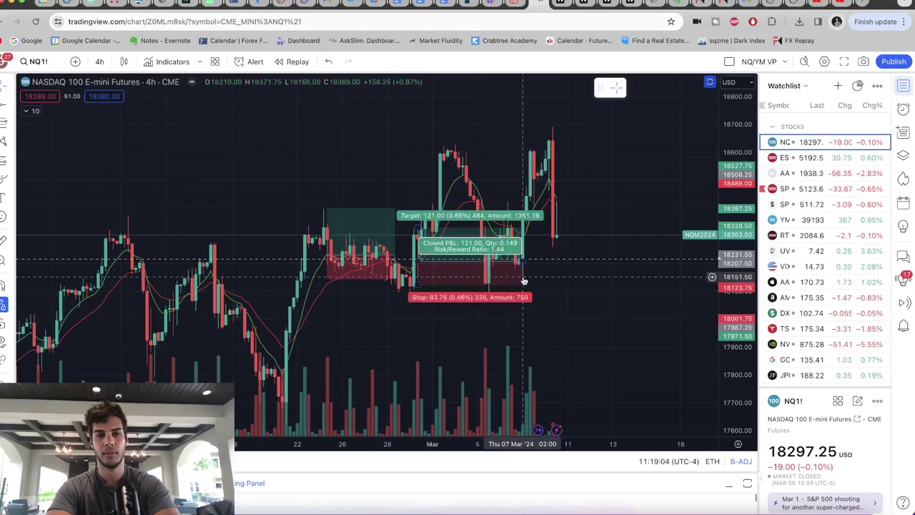
- Shorten the long-position box and move it left onto the earlier EMA cross
{"action": "left_click_drag", "start_coordinate": [525, 260], "coordinate": [432, 261]}
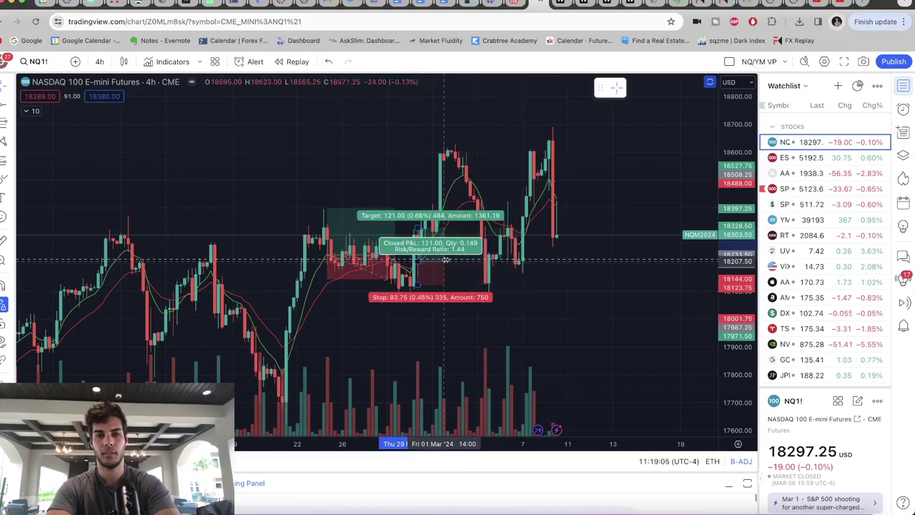
{"action": "left_click", "coordinate": [416, 305]}
{"action": "mouse_move", "coordinate": [421, 285]}
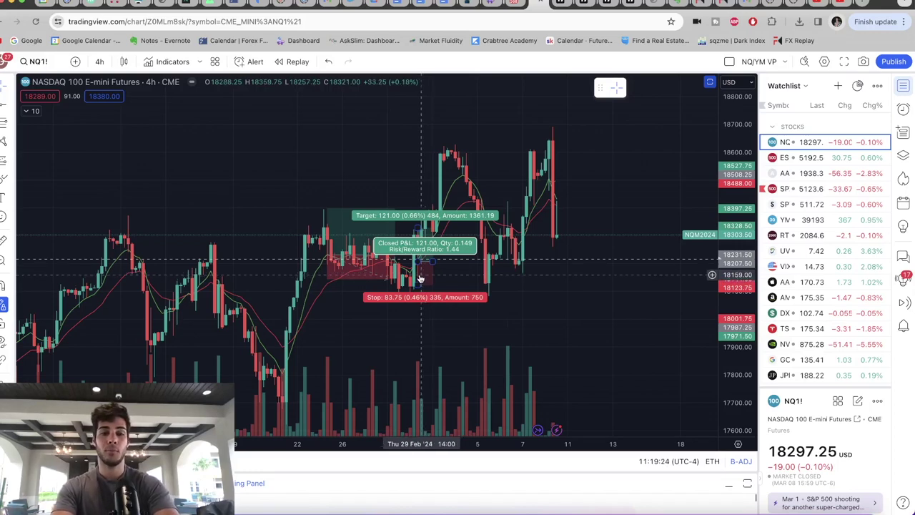
{"action": "left_click_drag", "start_coordinate": [424, 276], "coordinate": [355, 278]}
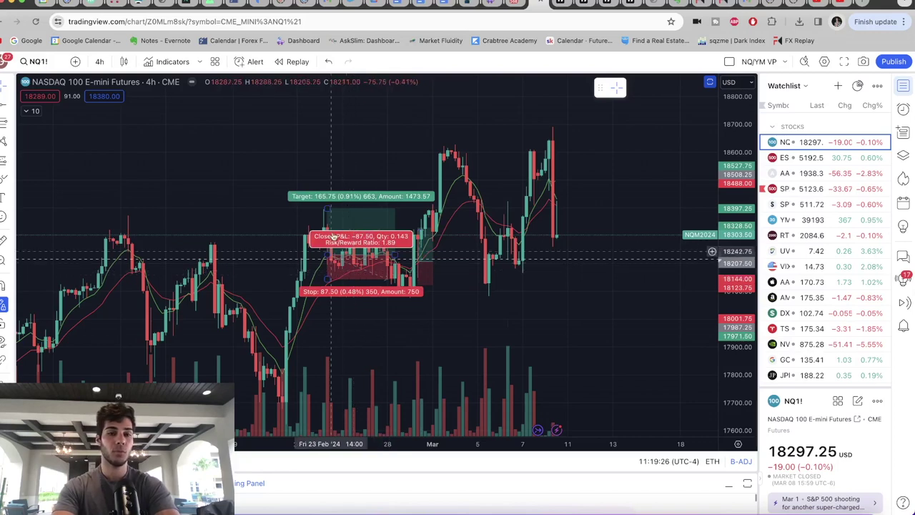
{"action": "left_click", "coordinate": [331, 287]}
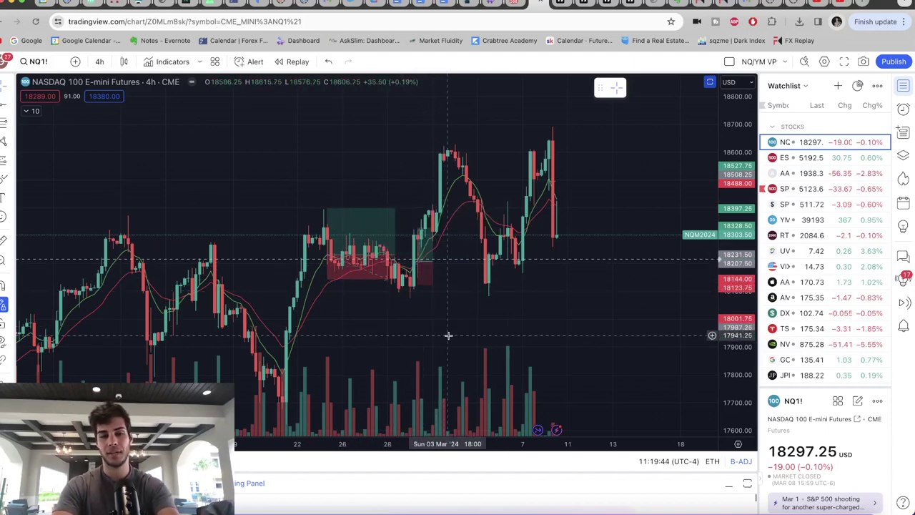
{"action": "mouse_move", "coordinate": [343, 268]}
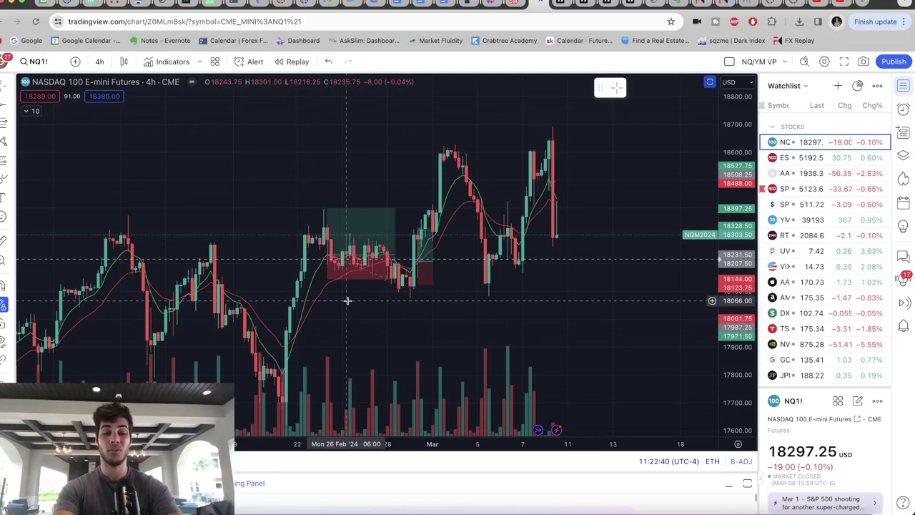
{"action": "left_click", "coordinate": [390, 240]}
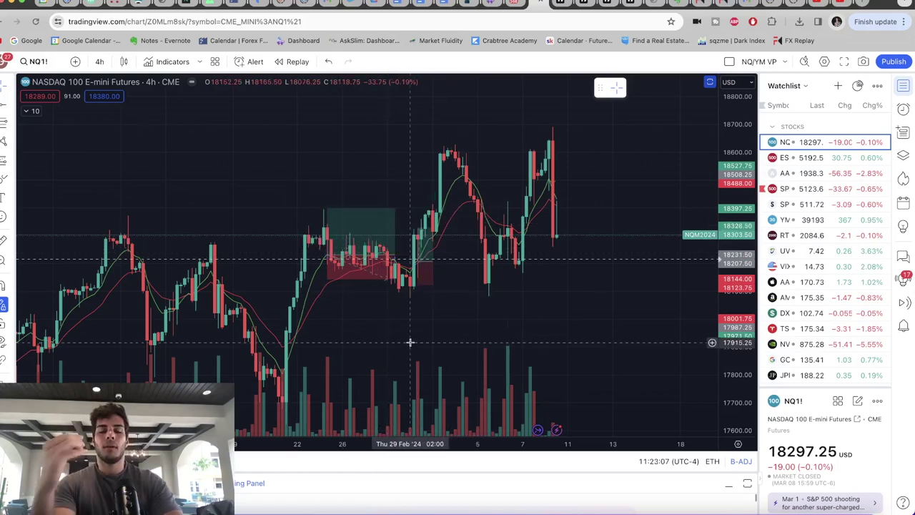
- Delete the long-position drawing from the NQ1! chart, restoring it once before deleting it for good
{"action": "left_click", "coordinate": [362, 279]}
{"action": "key", "text": "Delete"}
{"action": "key", "text": "ctrl+z"}
{"action": "left_click", "coordinate": [390, 258]}
{"action": "key", "text": "Delete"}
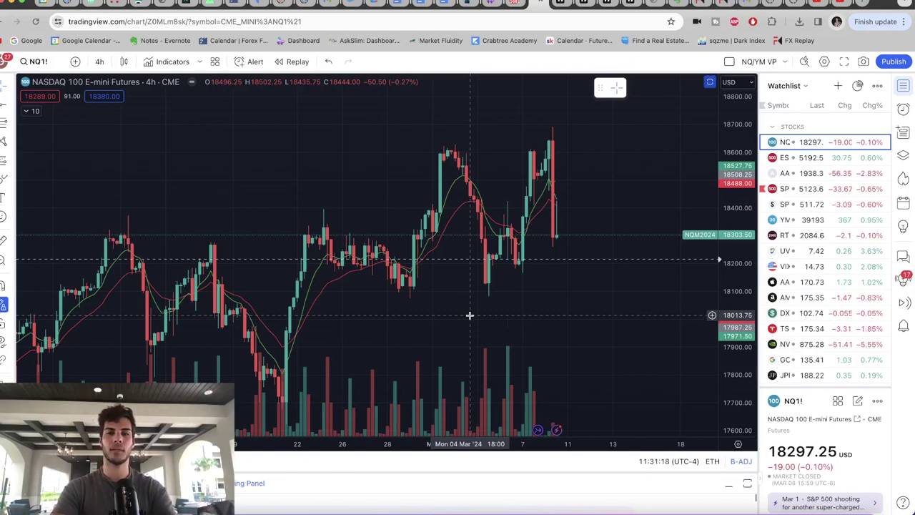
- Scroll the NQ1! 4h chart right to finish reviewing it
{"action": "scroll", "coordinate": [469, 313], "scroll_direction": "right", "scroll_amount": 1}
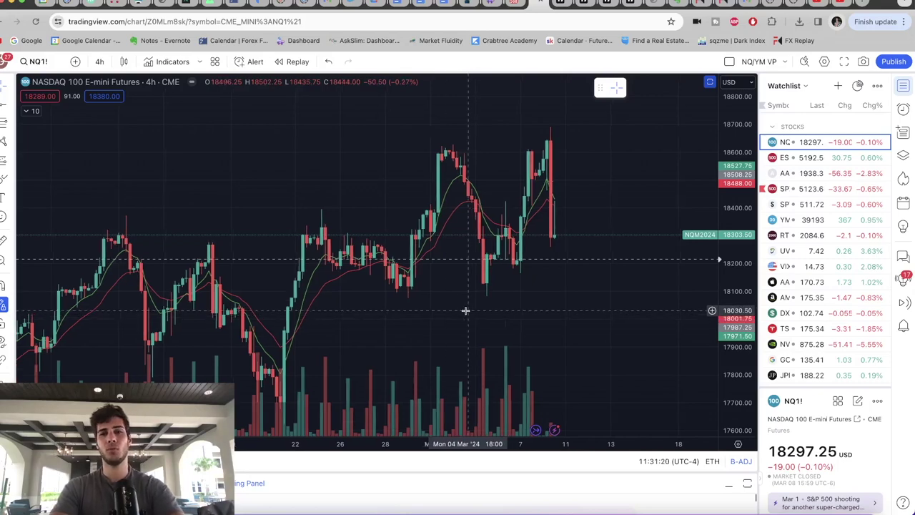
- Switch to the FX Replay session and pan the E-mini S&P 500 3-minute chart to leave space after the last bar
{"action": "left_click", "coordinate": [704, 3]}
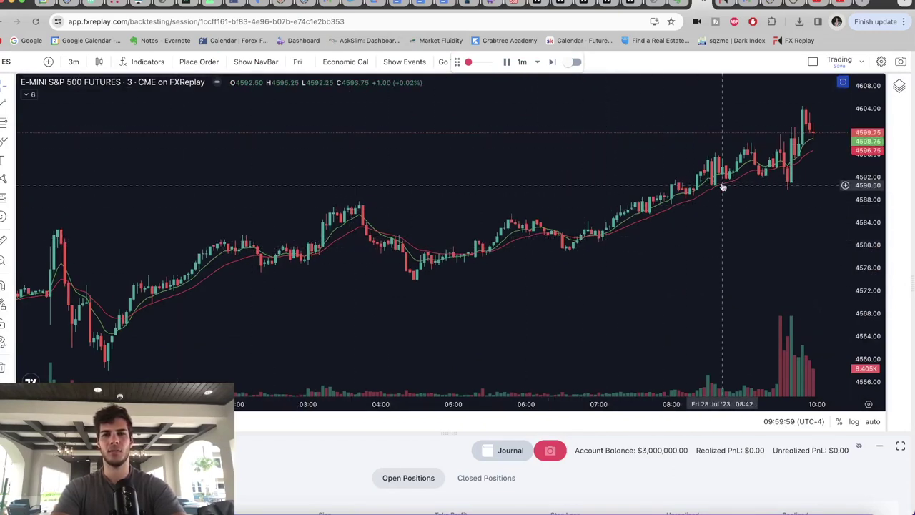
{"action": "left_click_drag", "start_coordinate": [605, 181], "coordinate": [571, 194]}
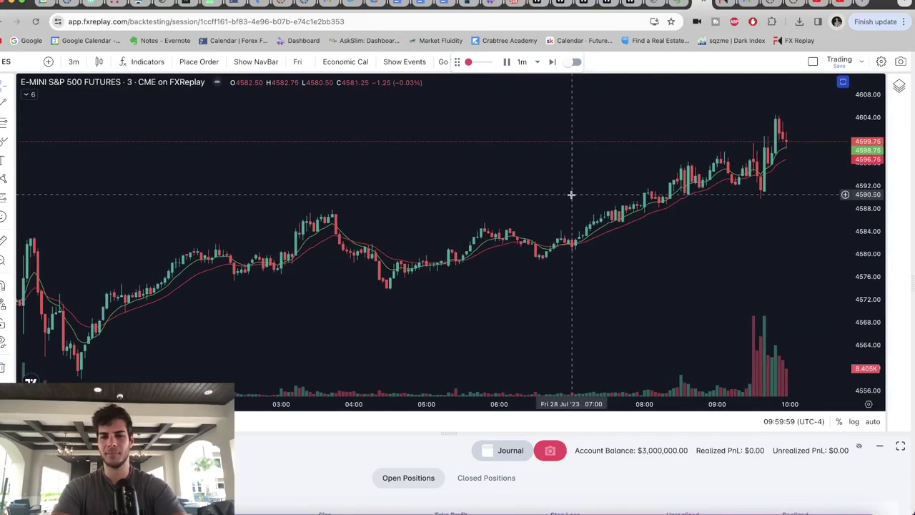